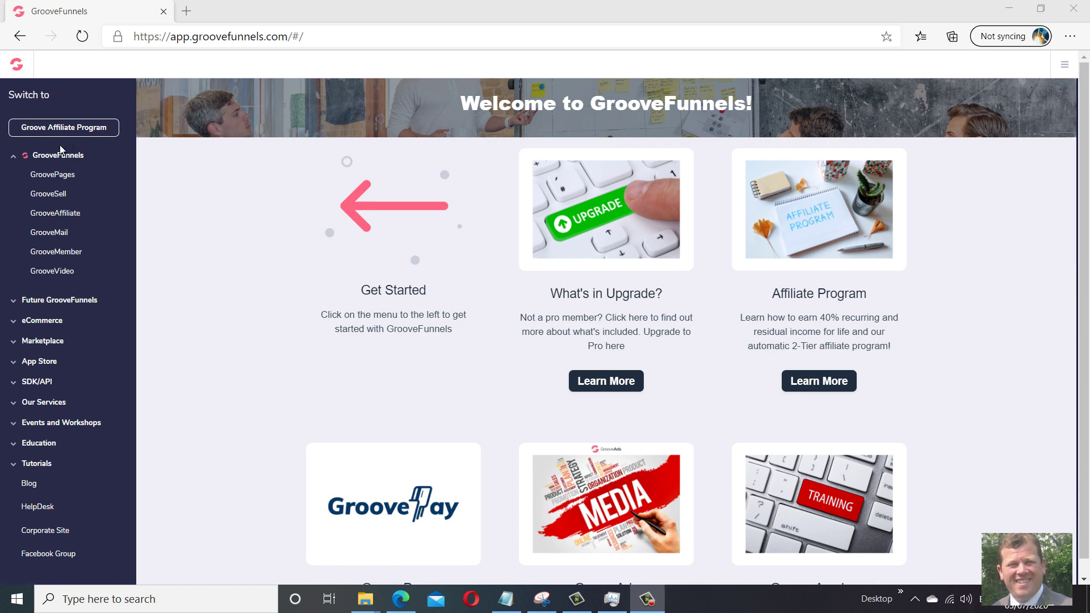
Step: Open GroovePages from the GrooveFunnels sidebar to list the six sites under My Sites
click(62, 176)
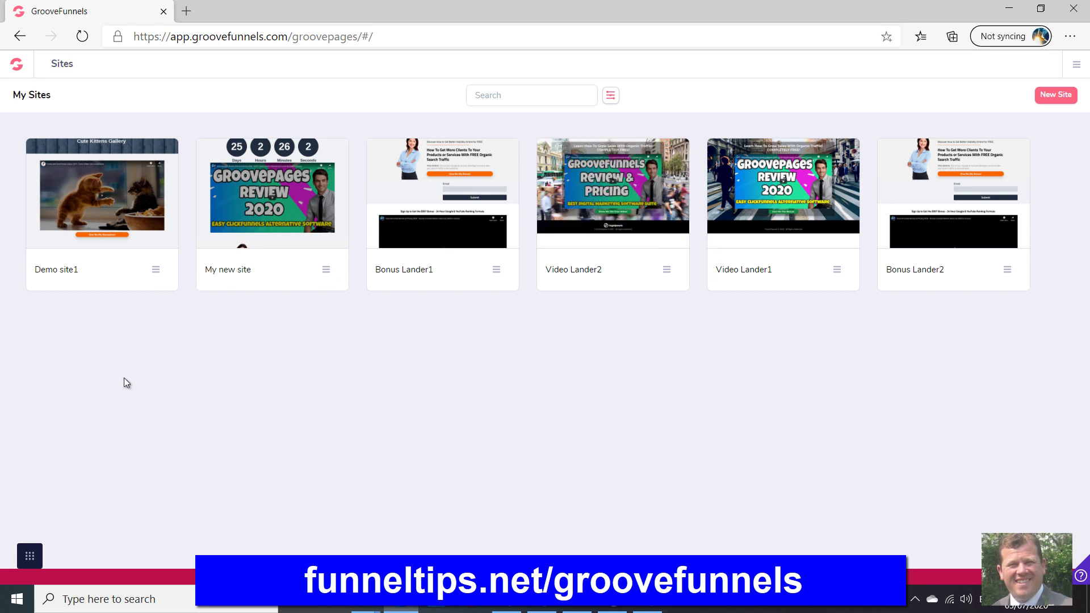
Step: Show My integrations from the account menu, where Mailchimp is the only connection
click(1077, 66)
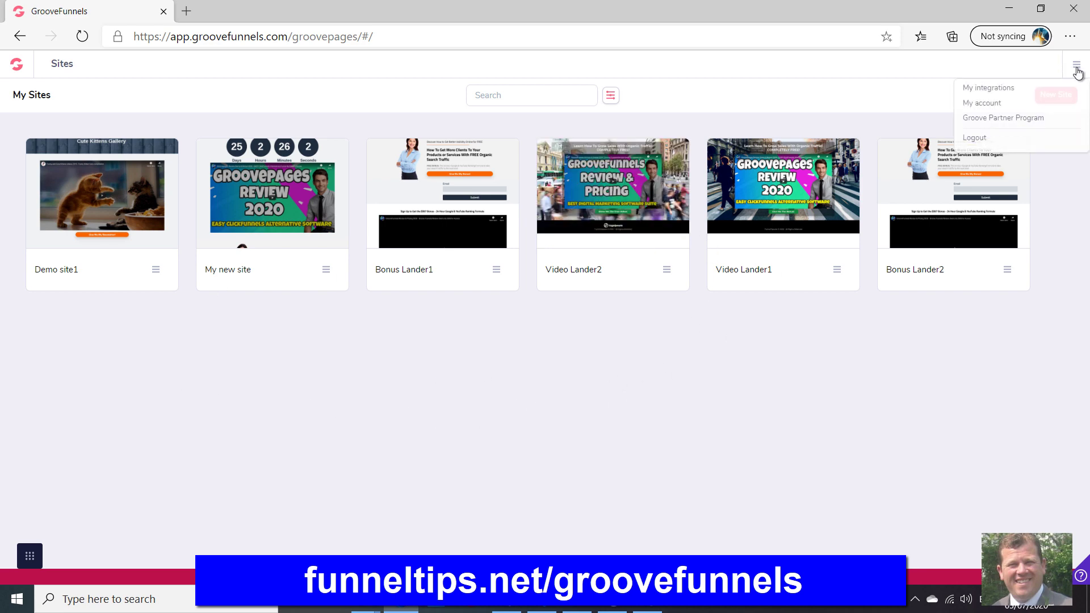
click(1009, 90)
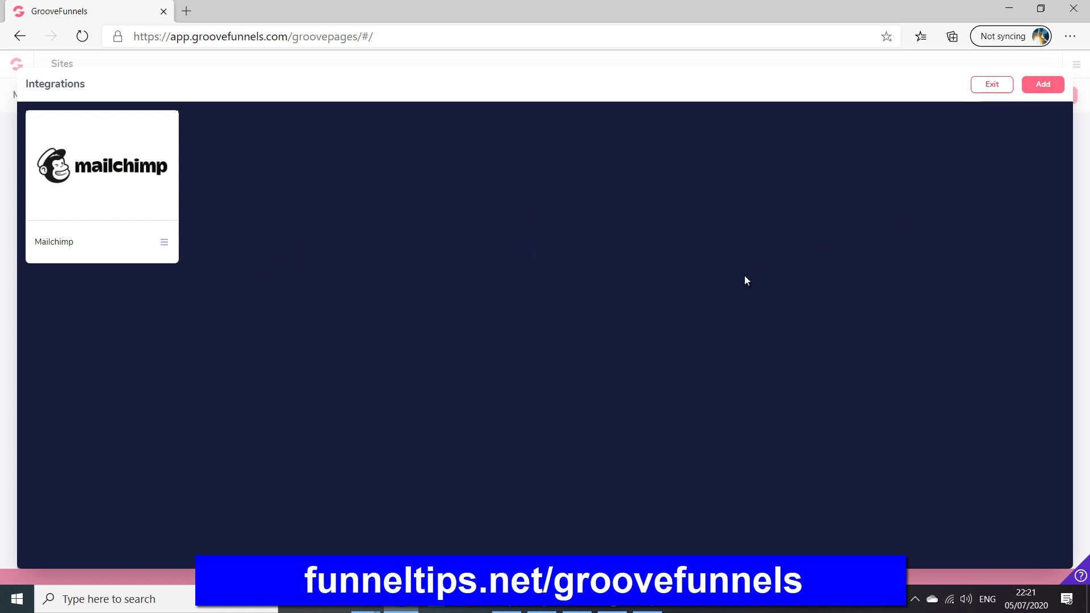
Step: Start a new integration and set its Integration Type to Mailchimp
click(1044, 85)
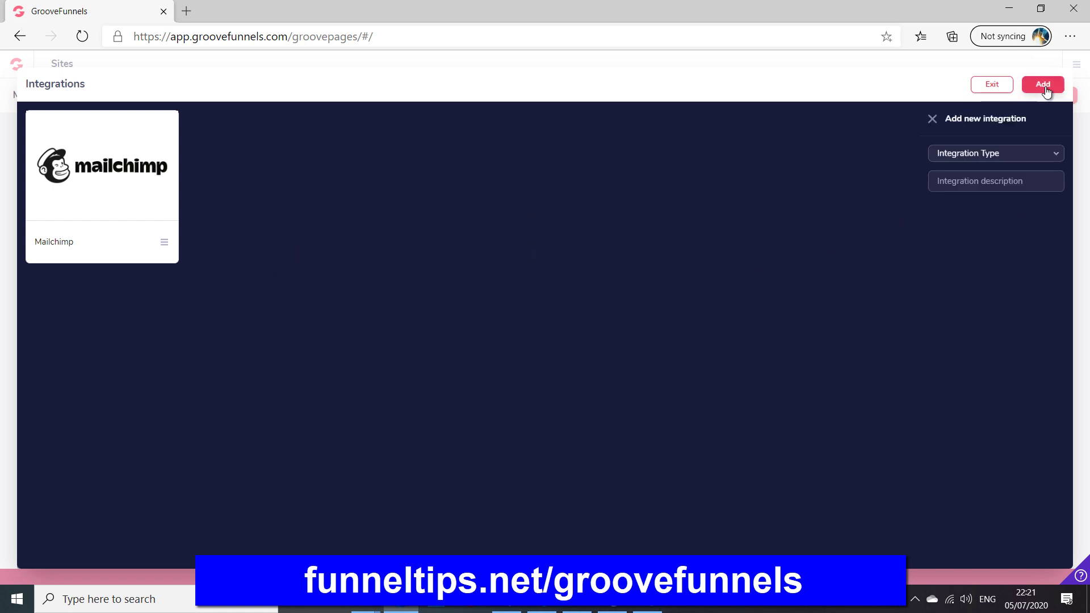
click(1022, 156)
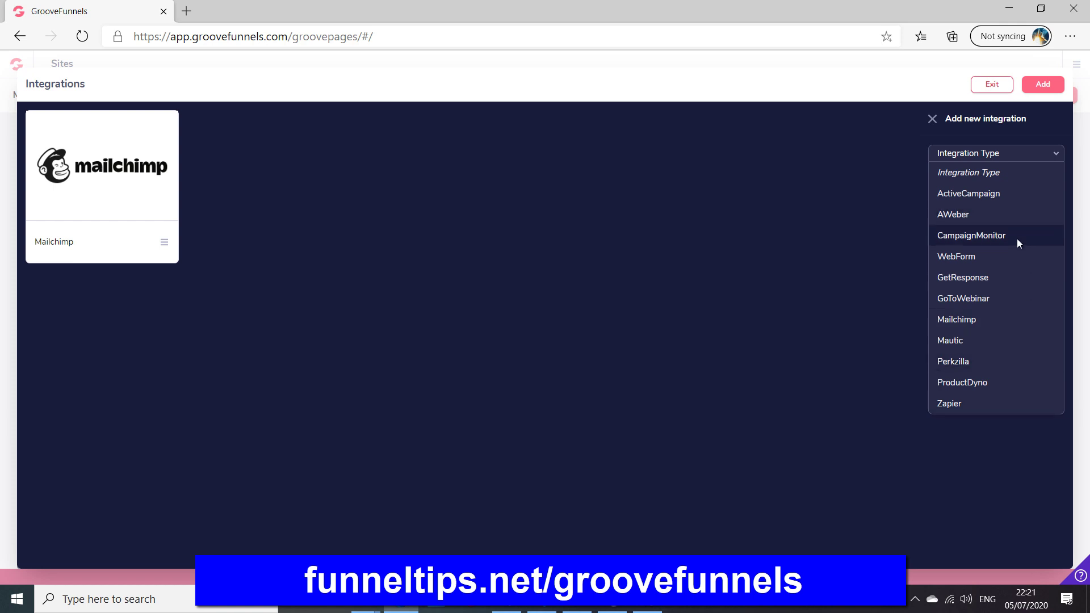
click(1002, 279)
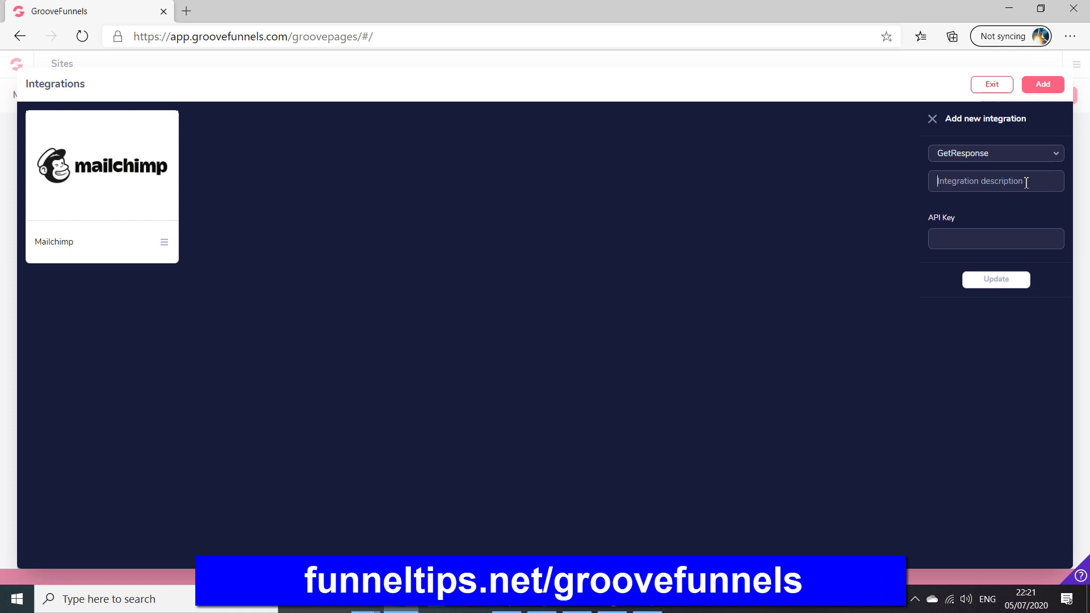
click(983, 244)
click(997, 153)
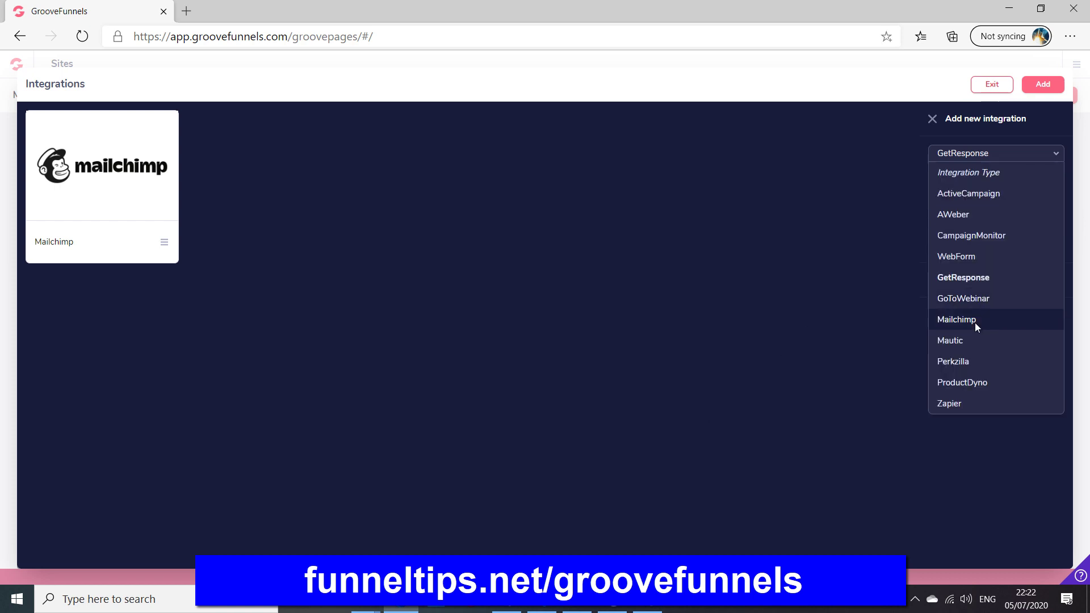
click(976, 321)
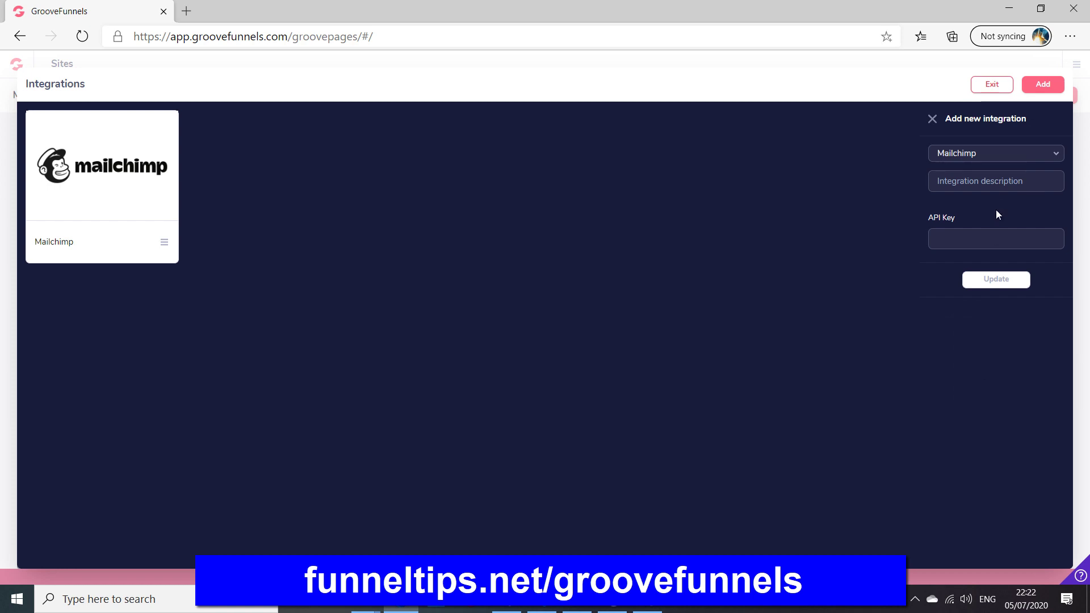
Step: Describe it as 'Funnel Tips', paste the Mailchimp API key, save, and exit to My Sites
text(Funnel Tip)
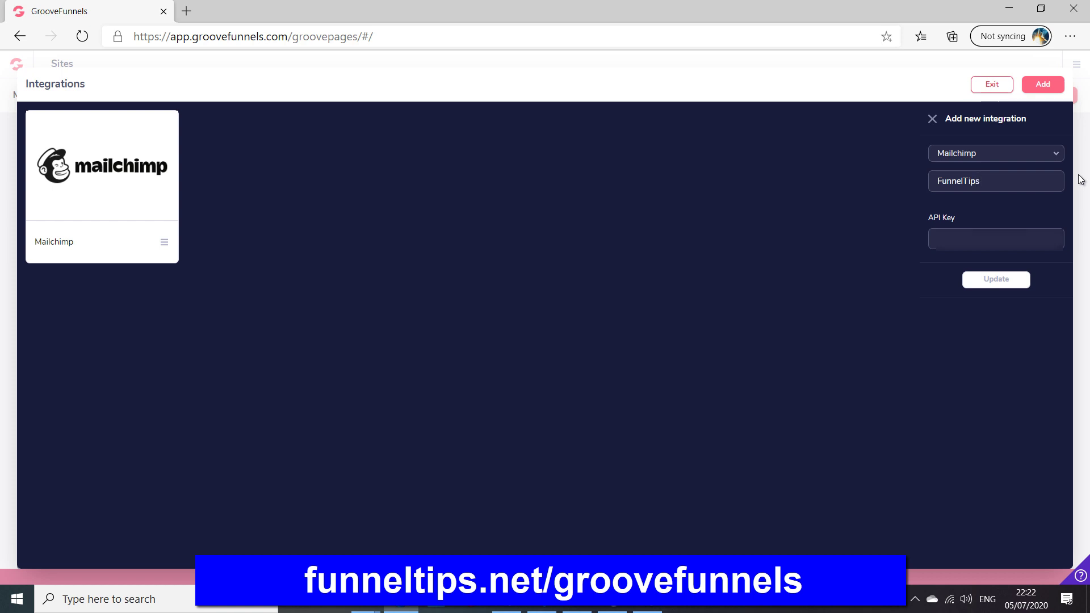
text(s)
key(ctrl+v)
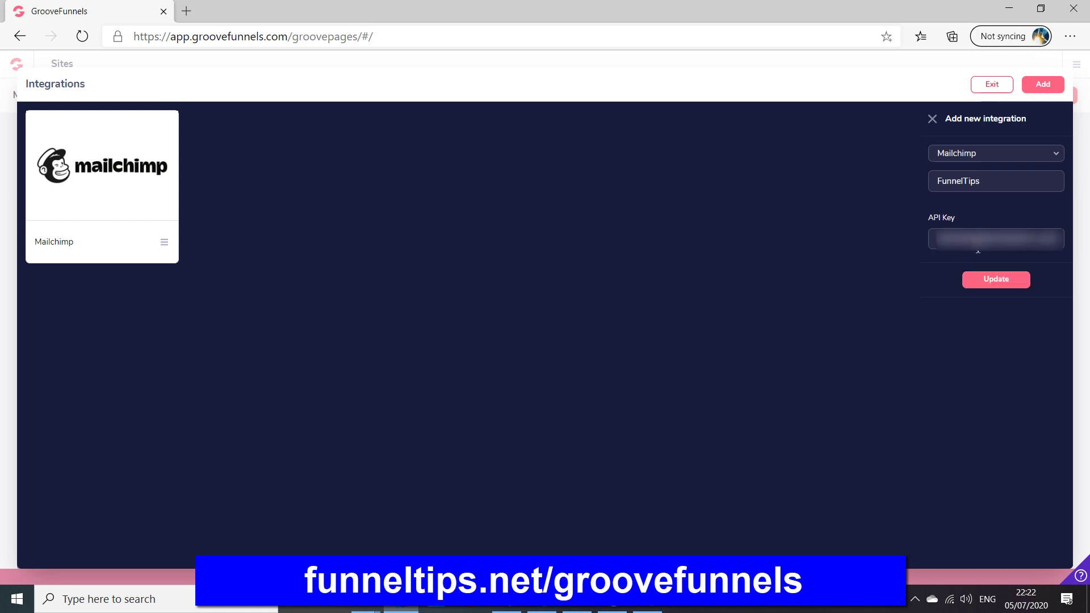
click(1014, 287)
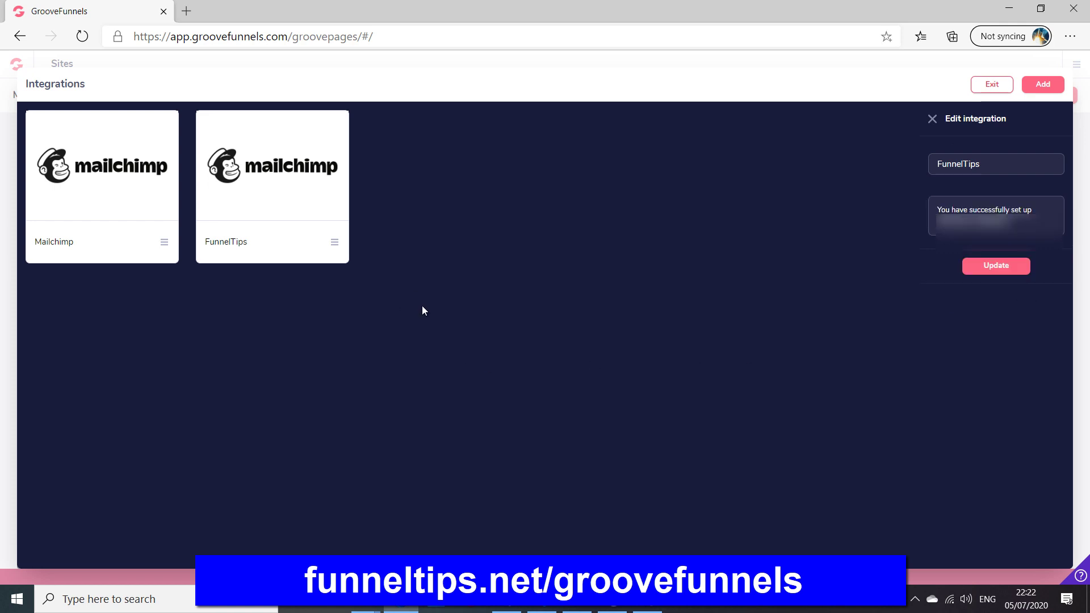
click(92, 208)
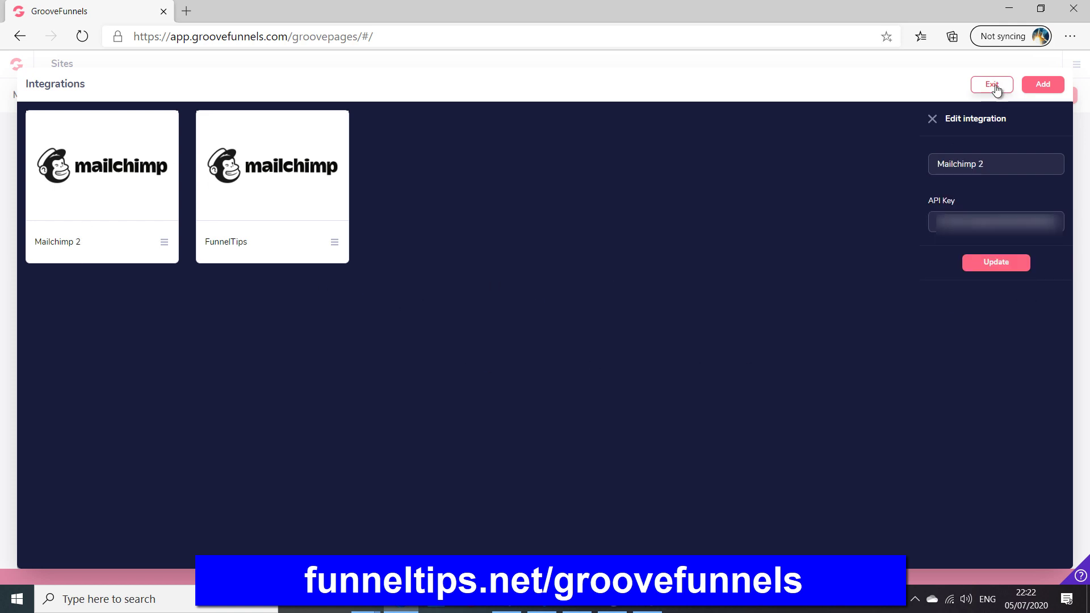
click(993, 85)
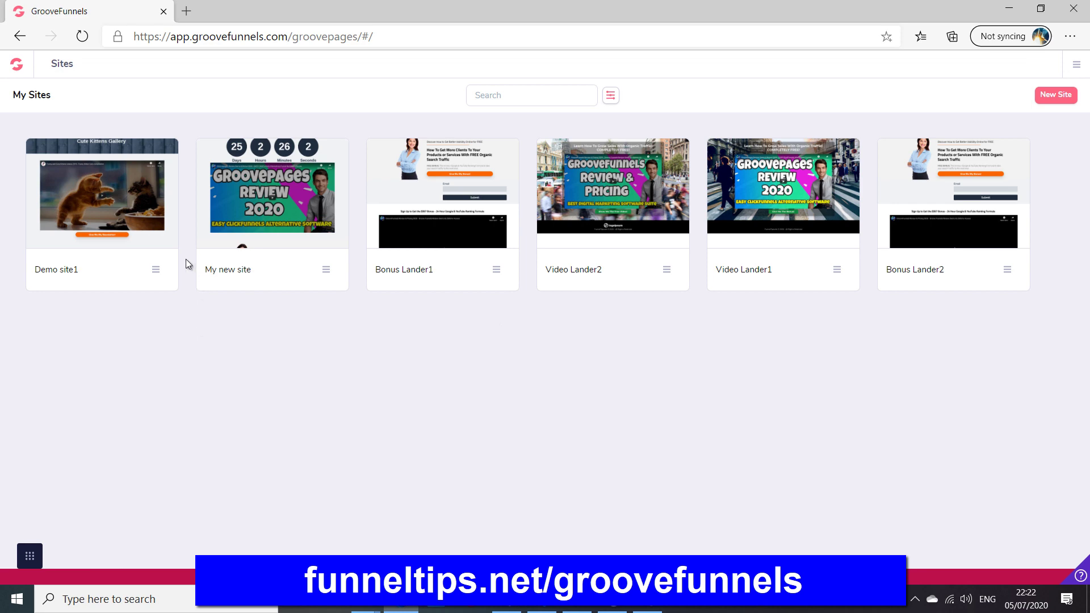
Step: Open Demo site1 in the editor, check its integrations, and go to the kitten newsletter section
click(105, 188)
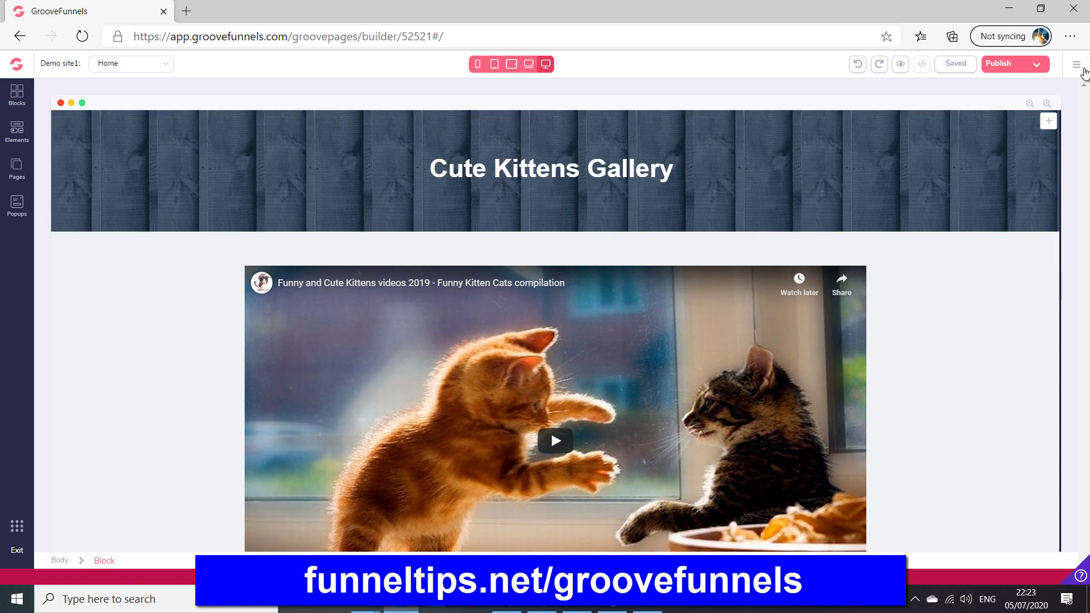
click(1077, 65)
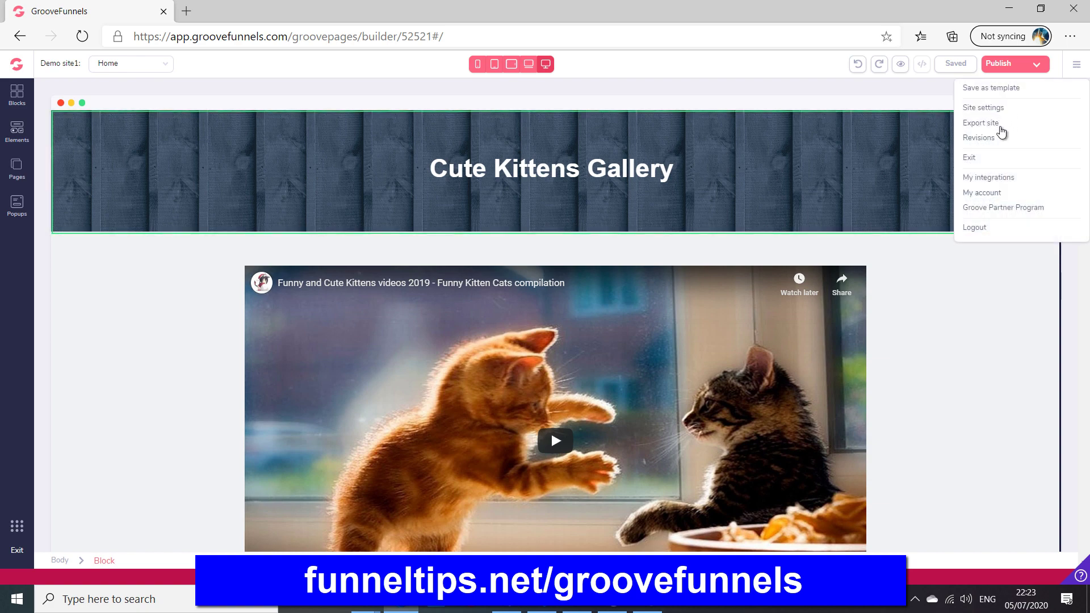
click(1004, 178)
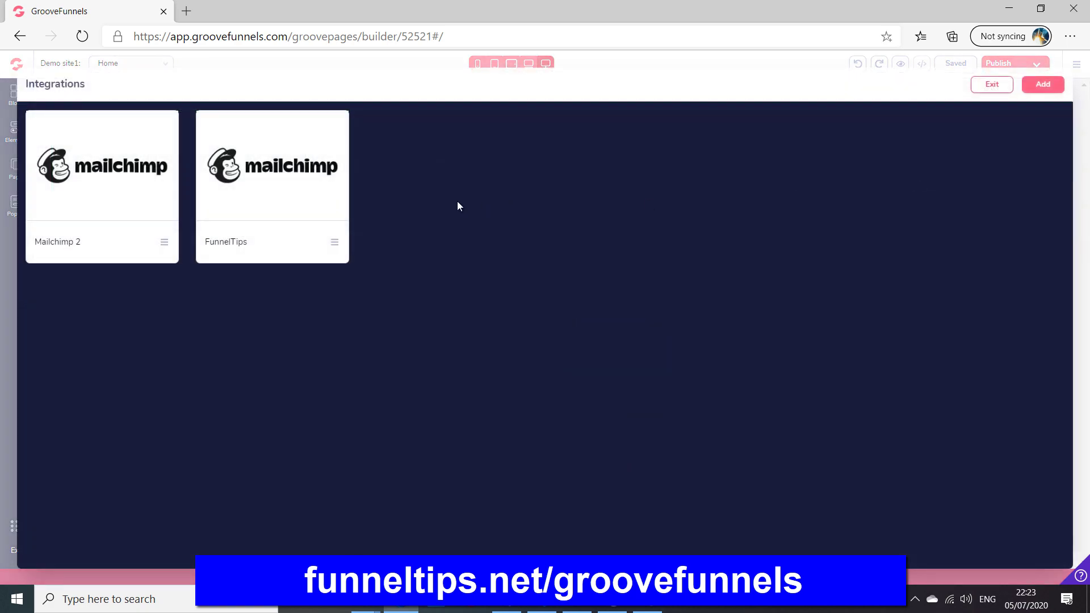
click(1059, 185)
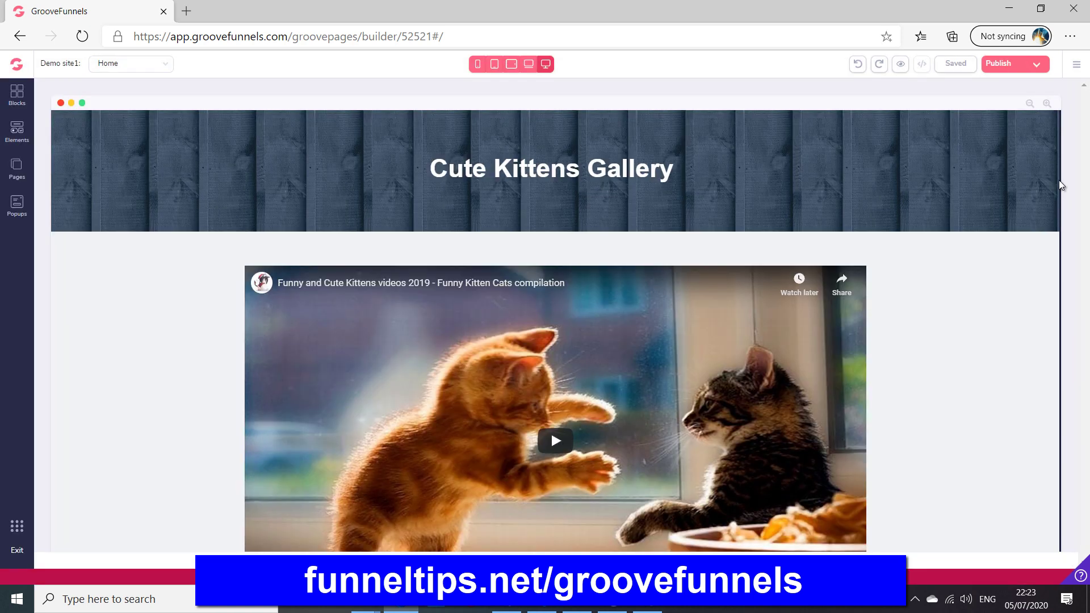
click(1058, 181)
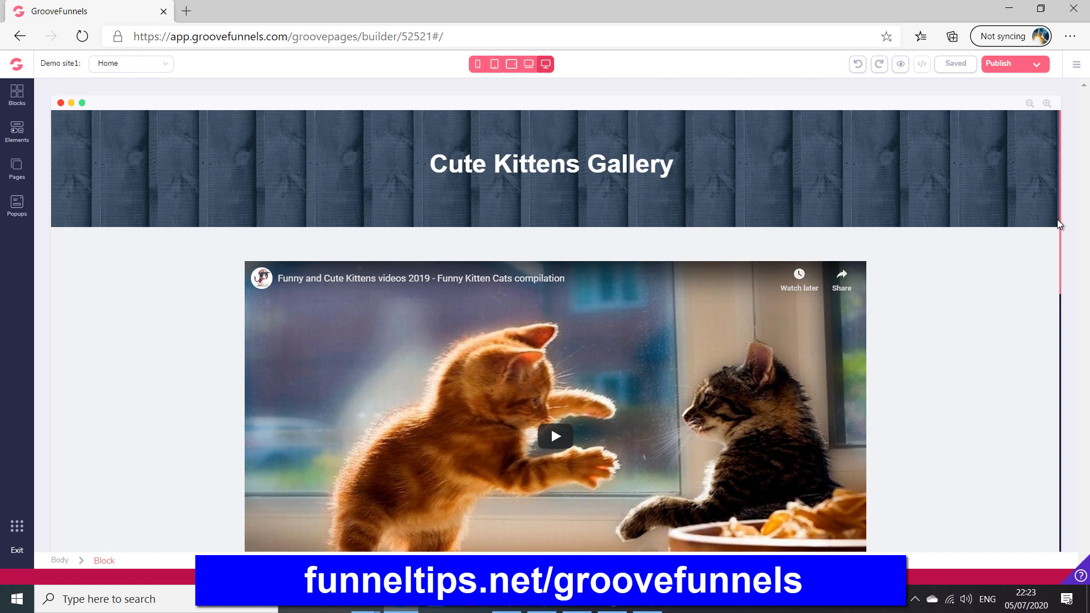
click(1057, 219)
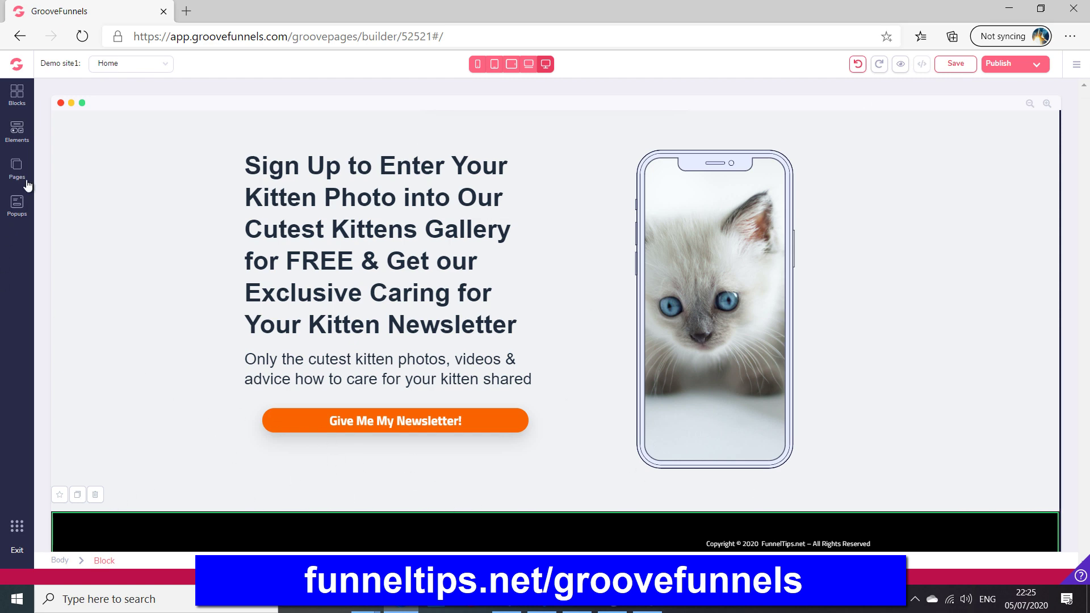
Step: Drop a container holding a Mailchimp form below the Give Me My Newsletter! button
click(17, 130)
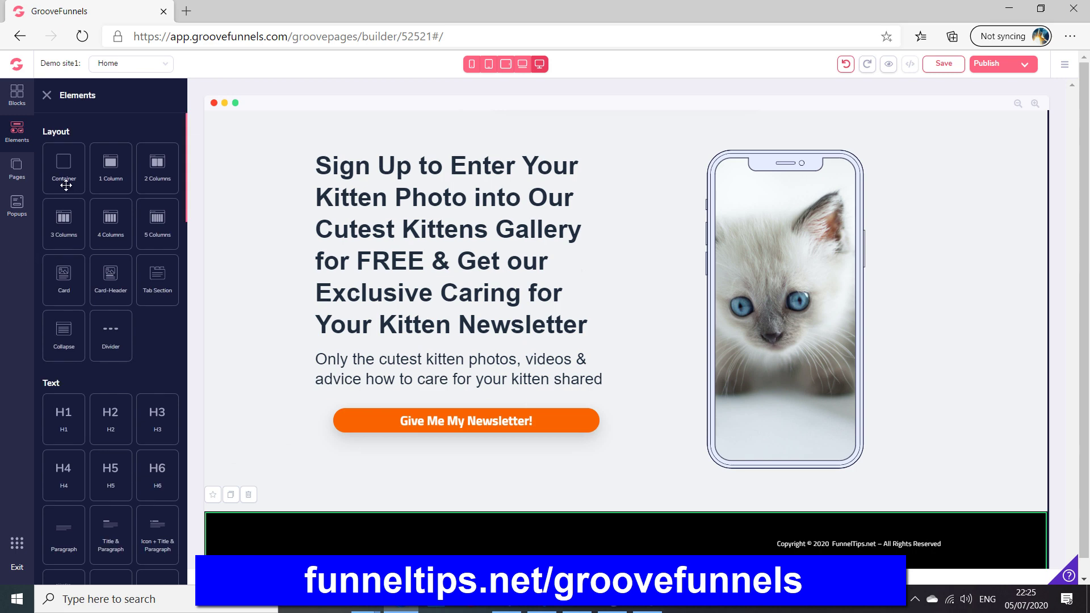
drag(104, 318, 368, 478)
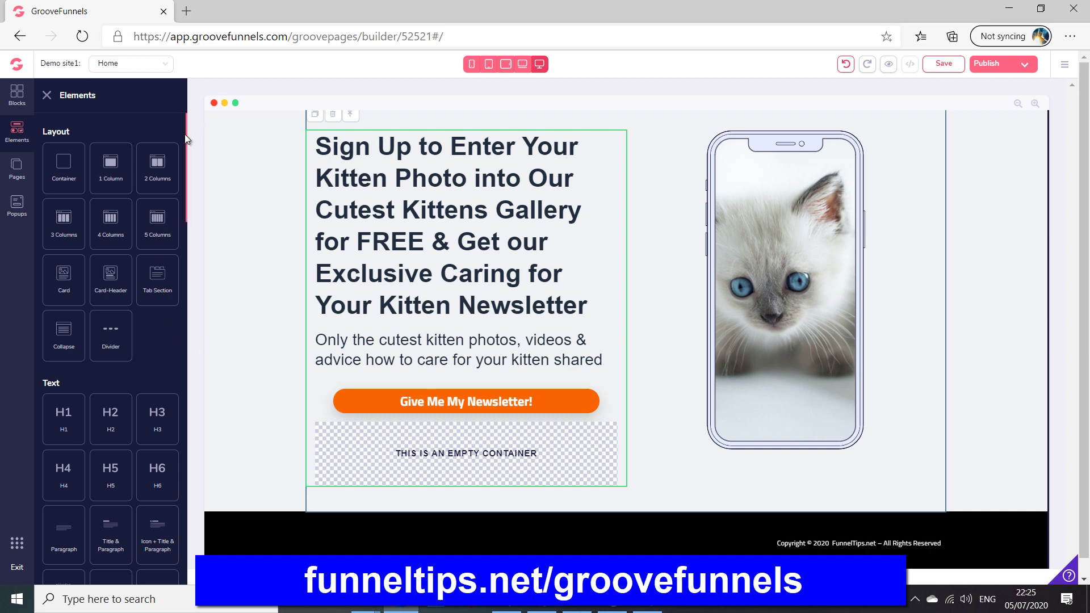
scroll(143, 225, down, 10)
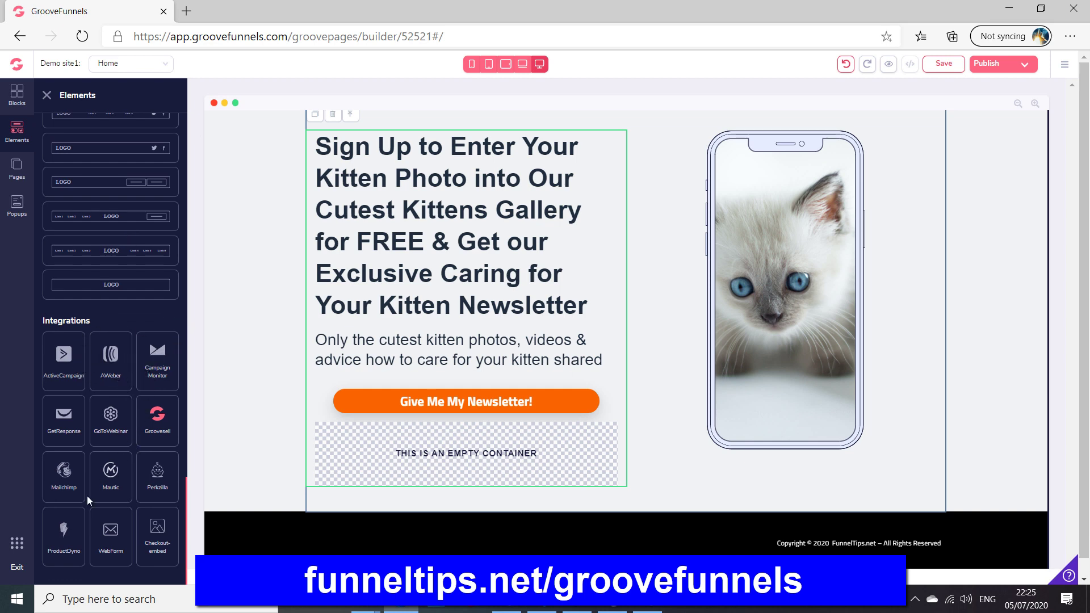
drag(63, 471, 479, 433)
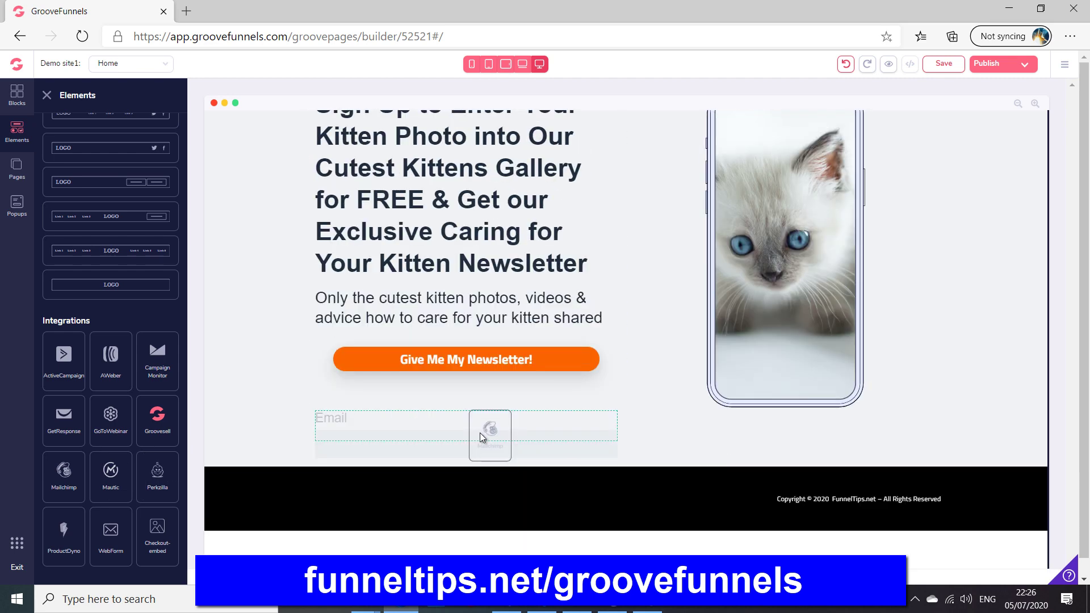
drag(479, 432, 479, 433)
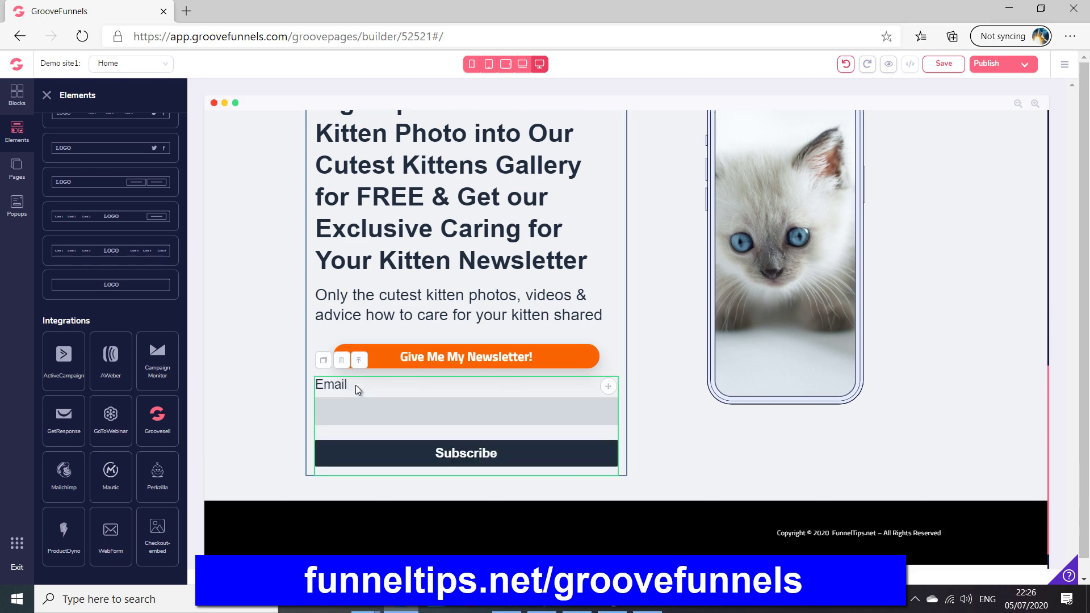
click(356, 385)
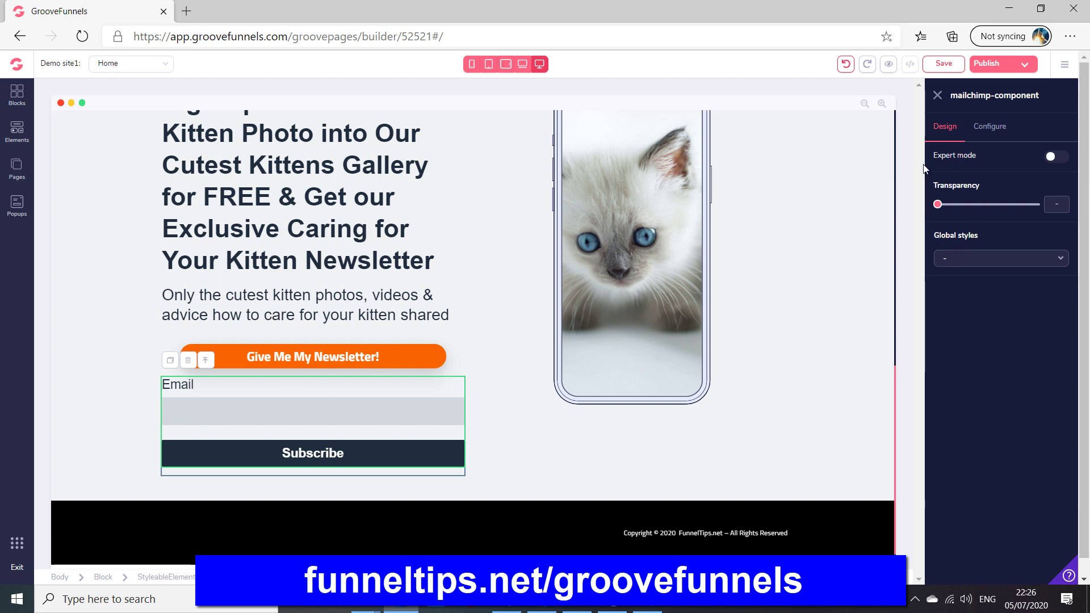
Step: Set the form's Integration and List both to FunnelTips
click(988, 128)
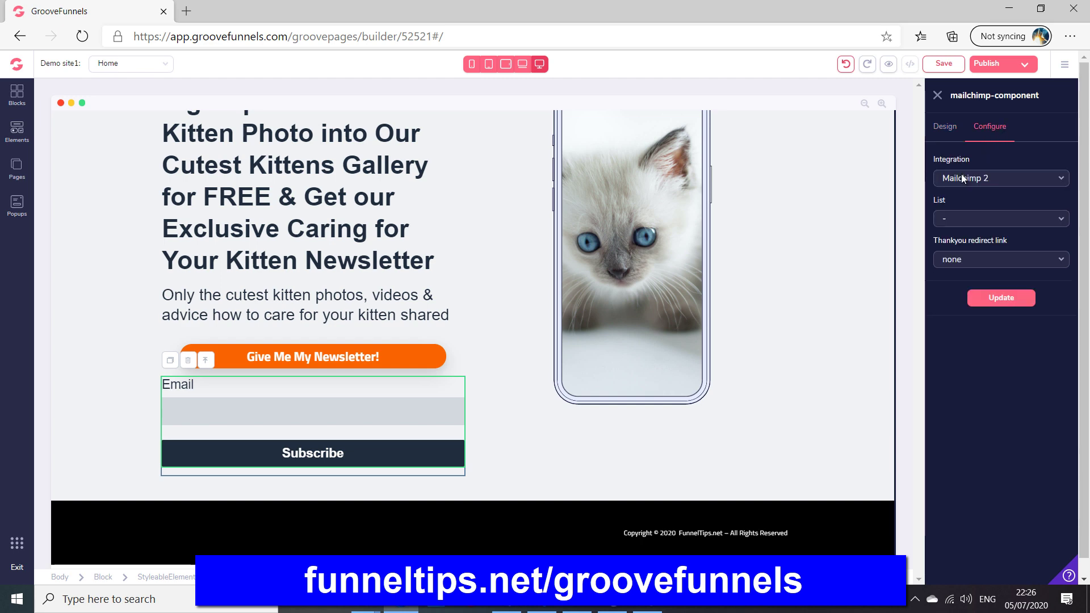
click(1038, 179)
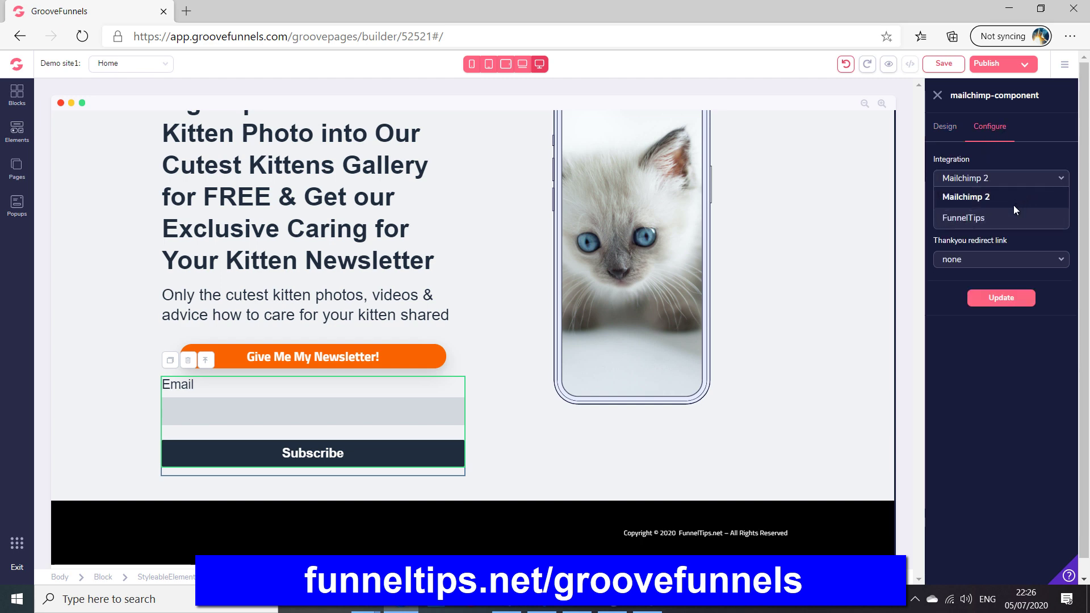
click(1005, 217)
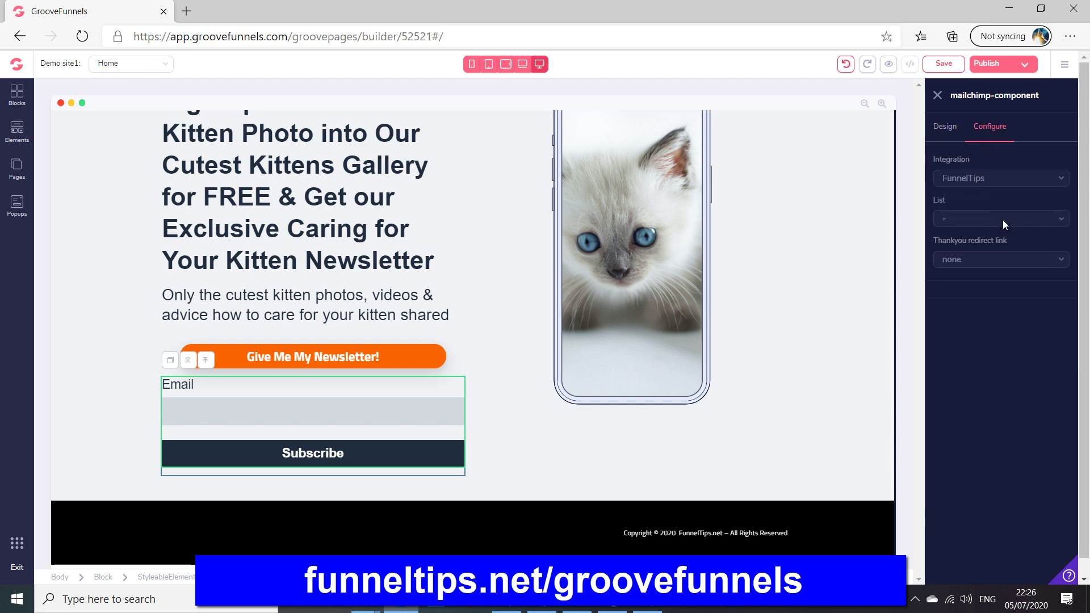
click(1037, 226)
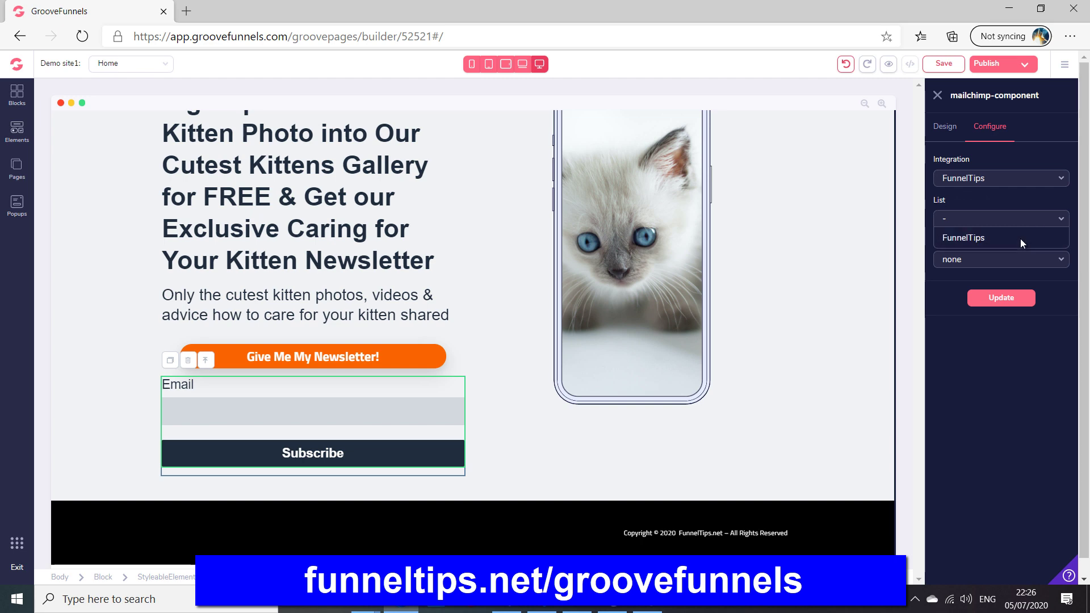
click(1020, 239)
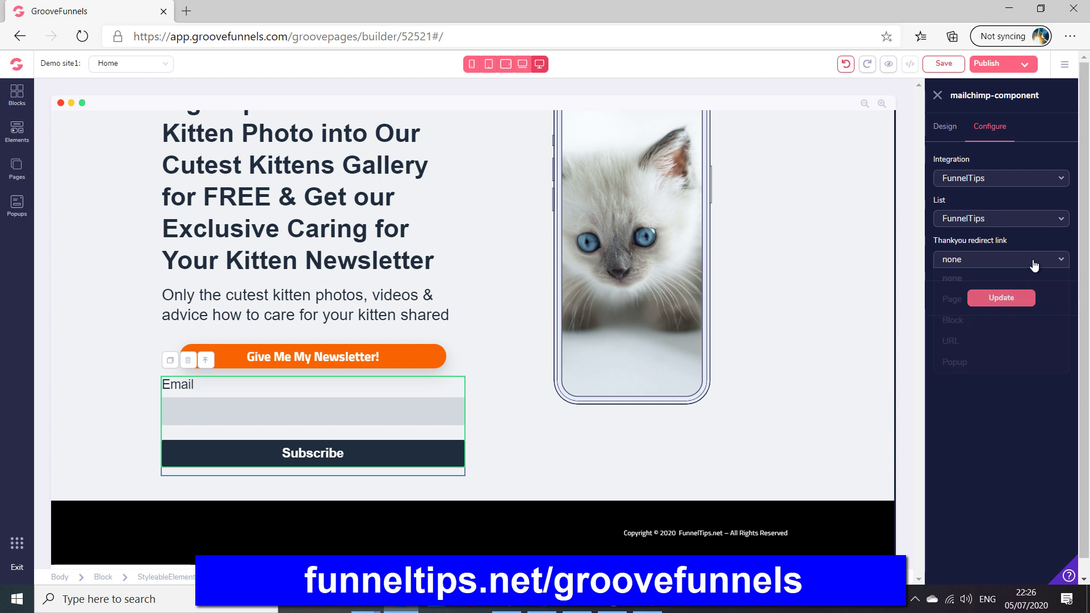
Step: Redirect subscribers to the Thank You page and apply the connection settings
click(1033, 262)
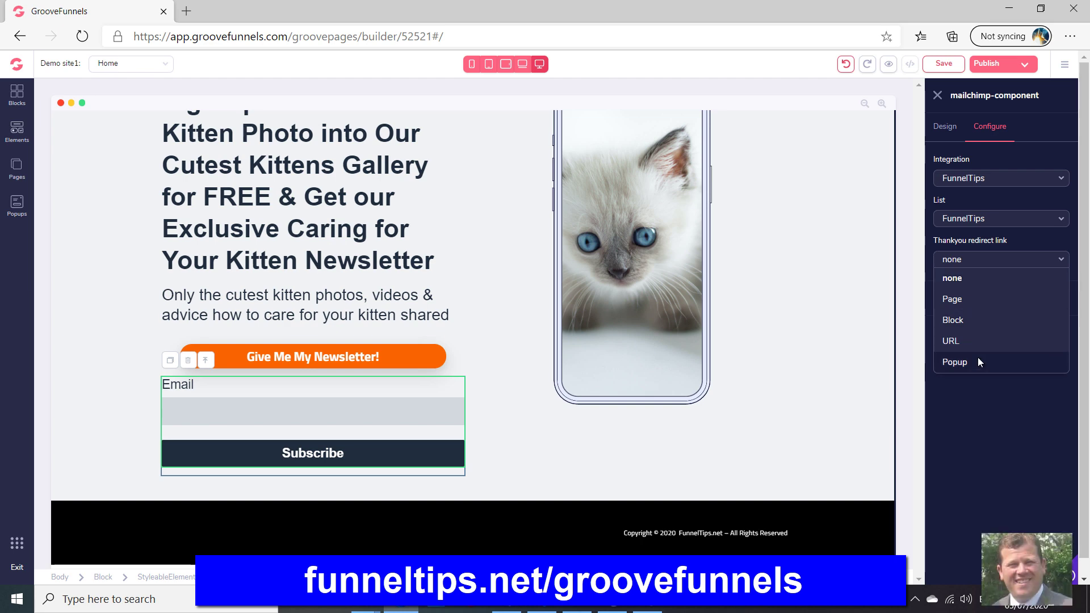
click(986, 304)
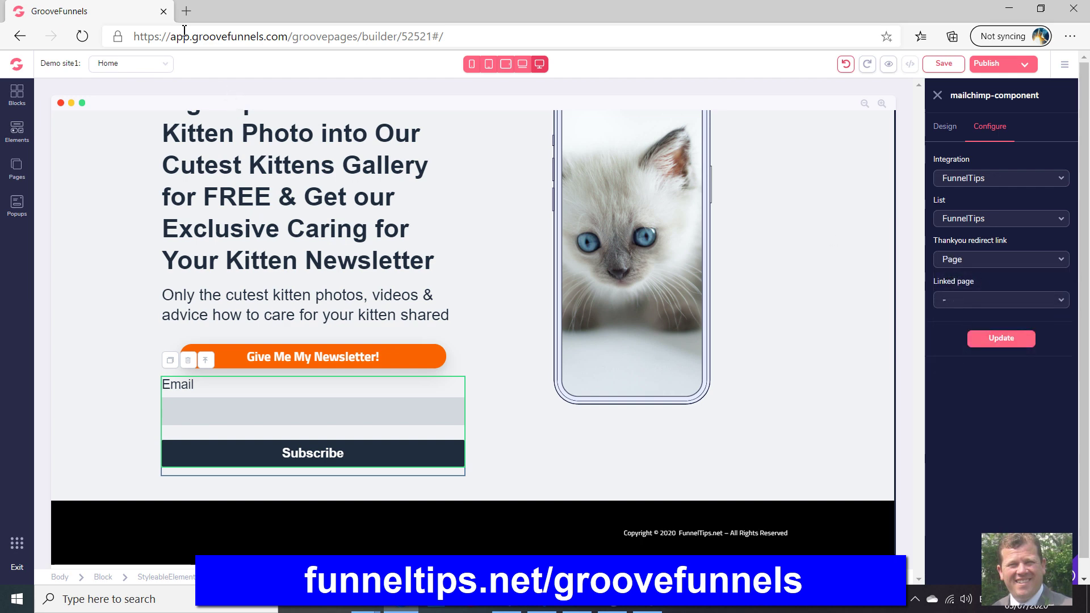
click(149, 63)
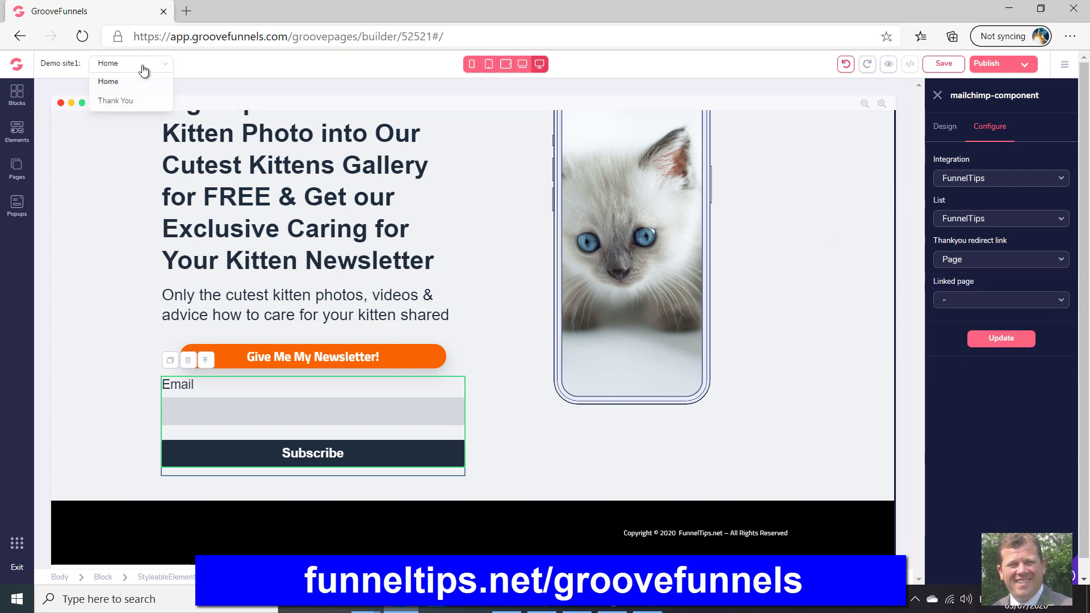
click(259, 60)
click(1042, 309)
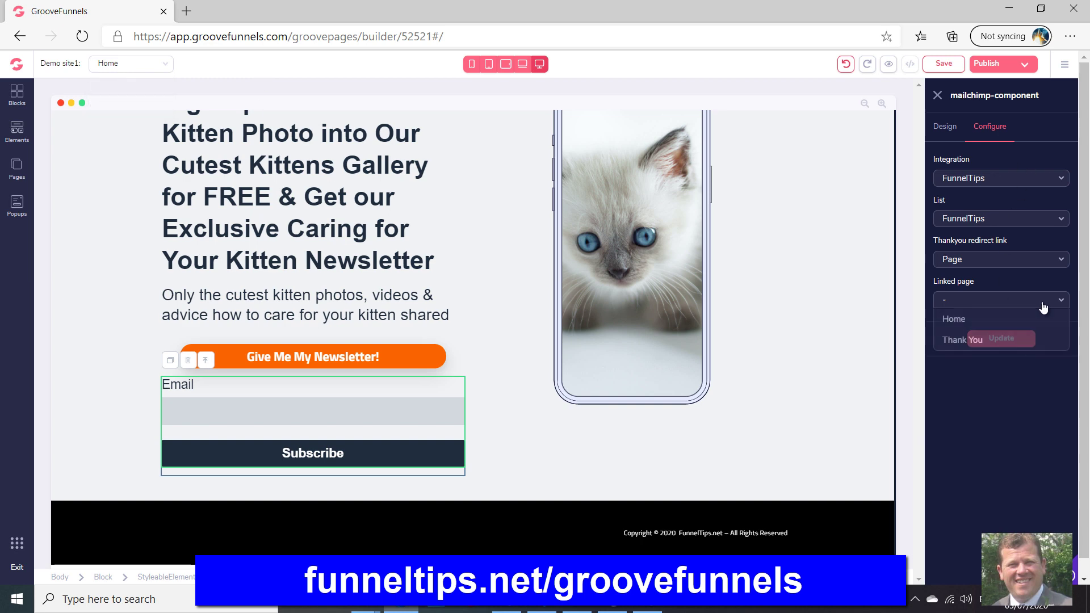
click(971, 341)
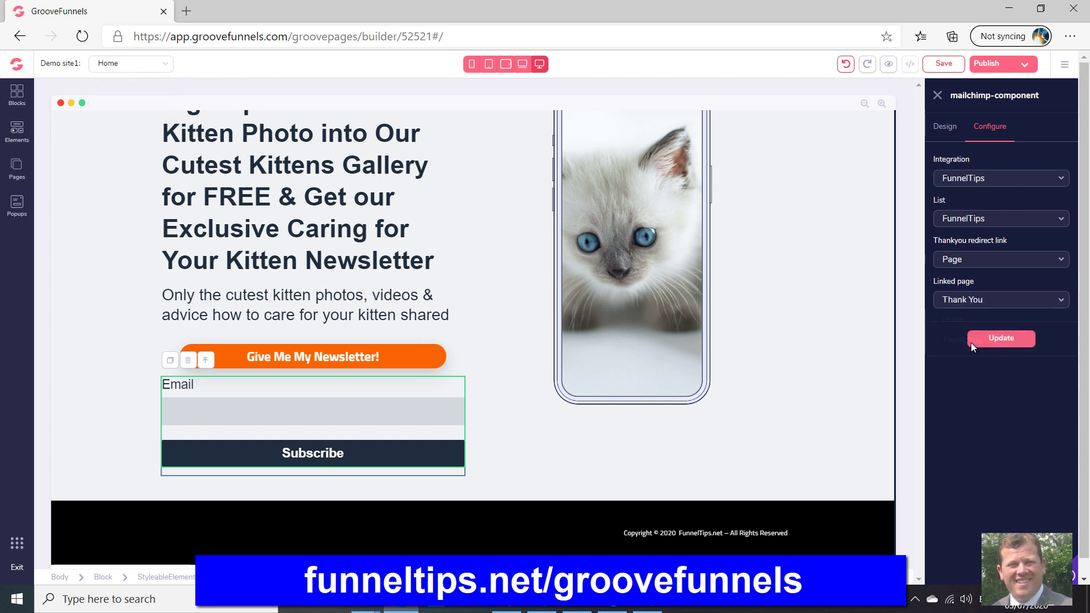
click(1016, 346)
click(955, 128)
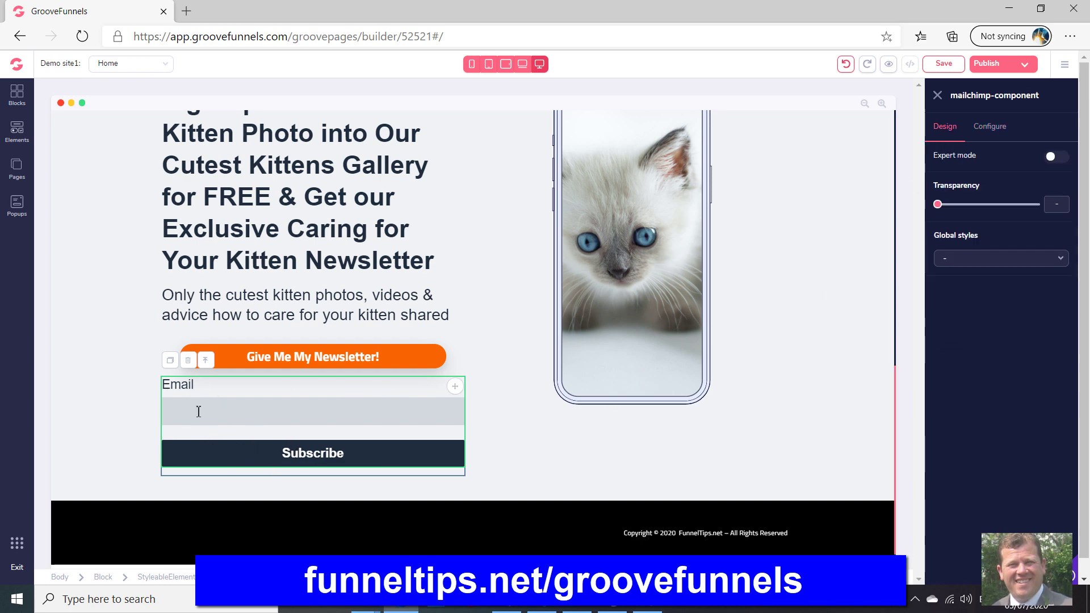
Step: Add validation to the email input so it cannot be left empty
click(188, 390)
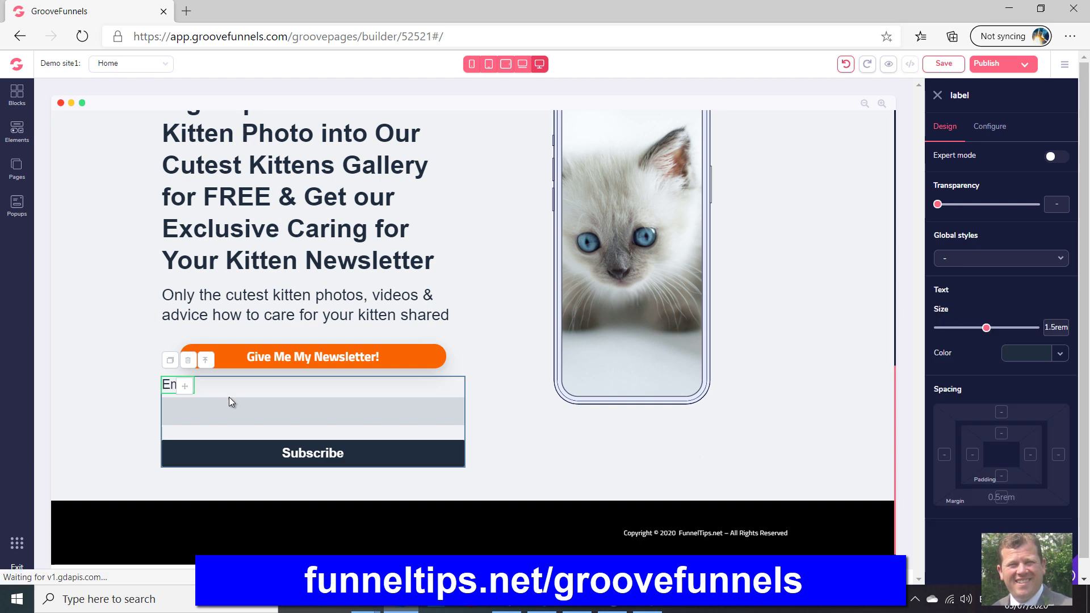
click(261, 402)
click(990, 128)
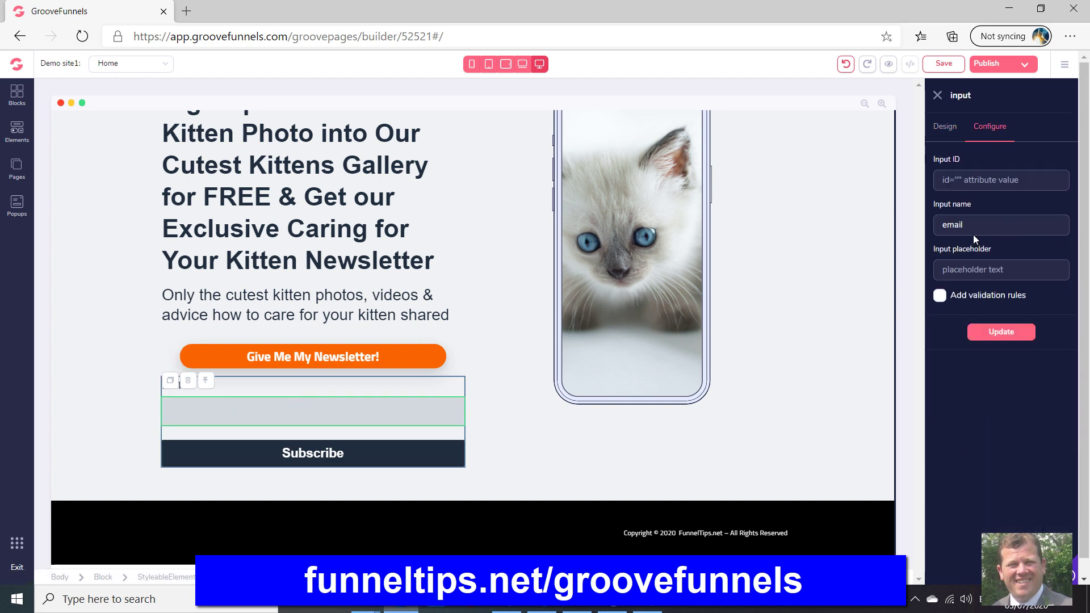
click(942, 298)
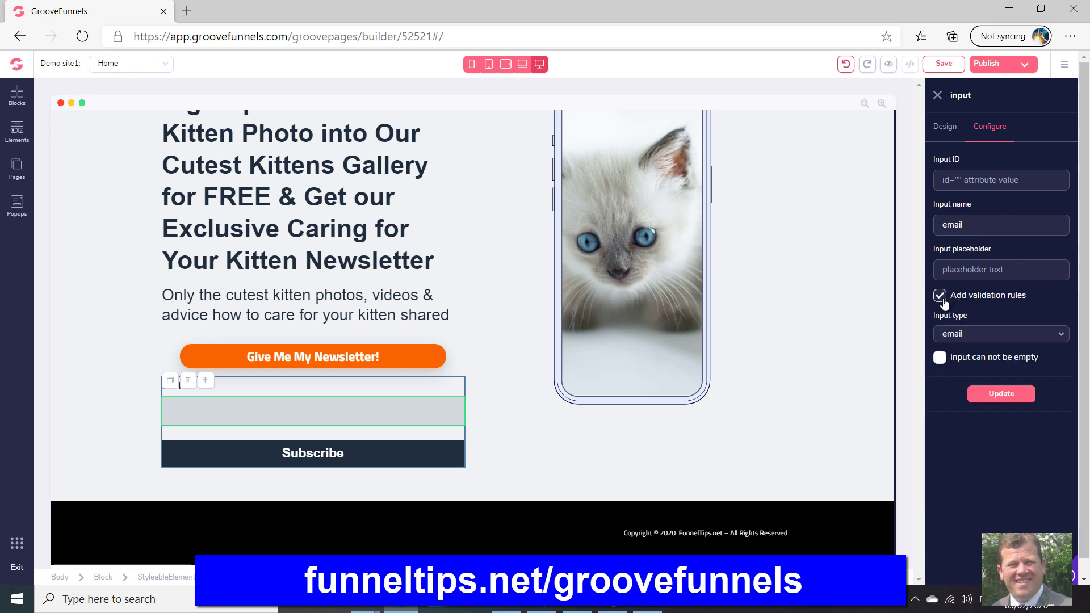
click(960, 368)
Step: Set the email placeholder to 'Enter Your Best Email' and apply the settings
click(1027, 271)
text(Ener)
text(ter)
key(End)
text(Ylour Besr)
key(BackSpace)
text(t Email)
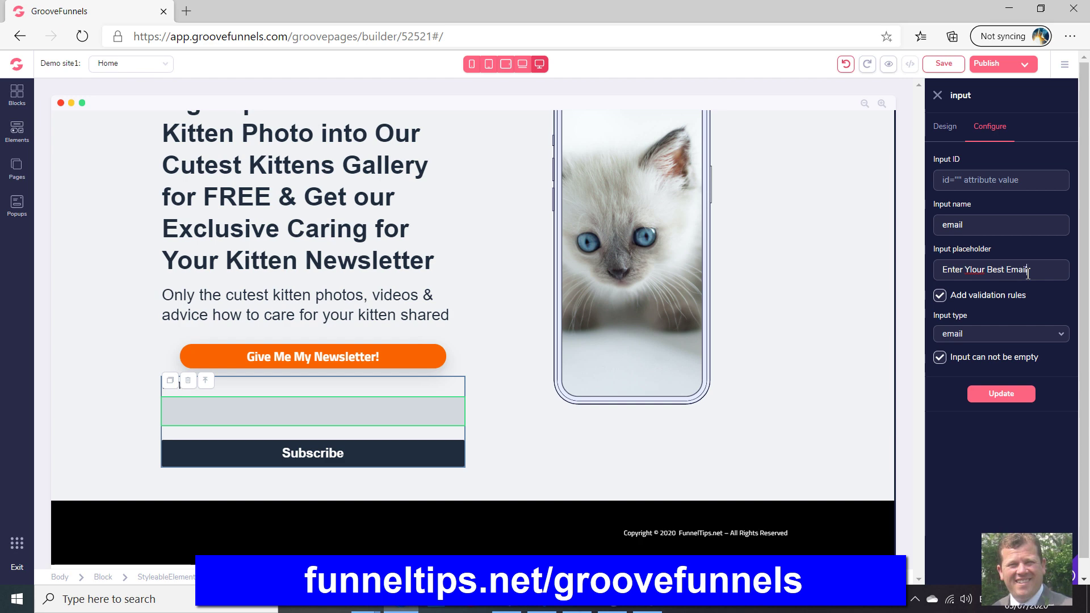
key(BackSpace)
click(1029, 274)
click(1026, 402)
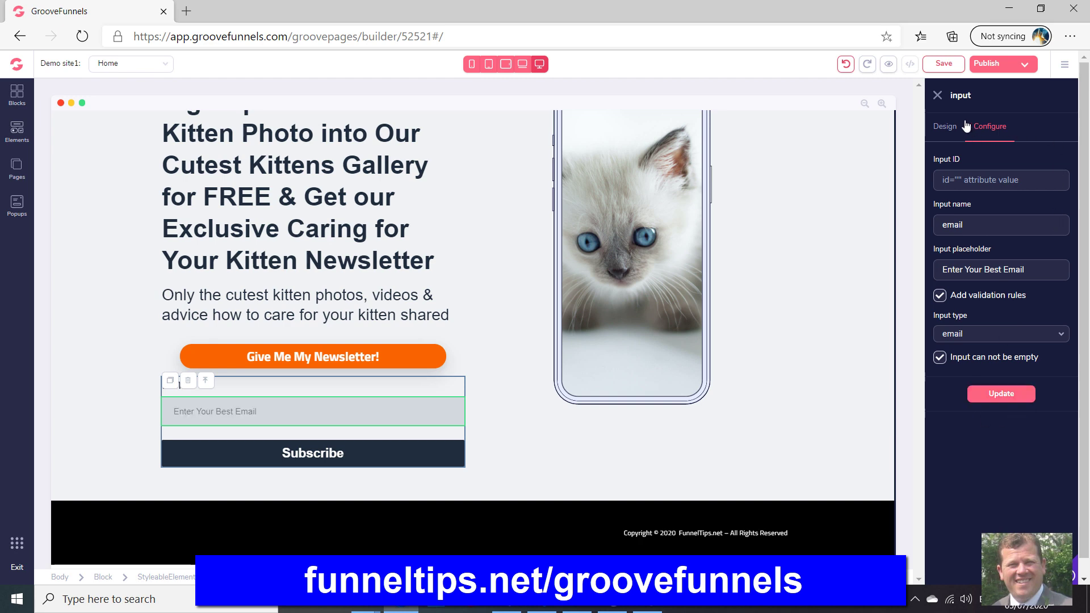
click(938, 96)
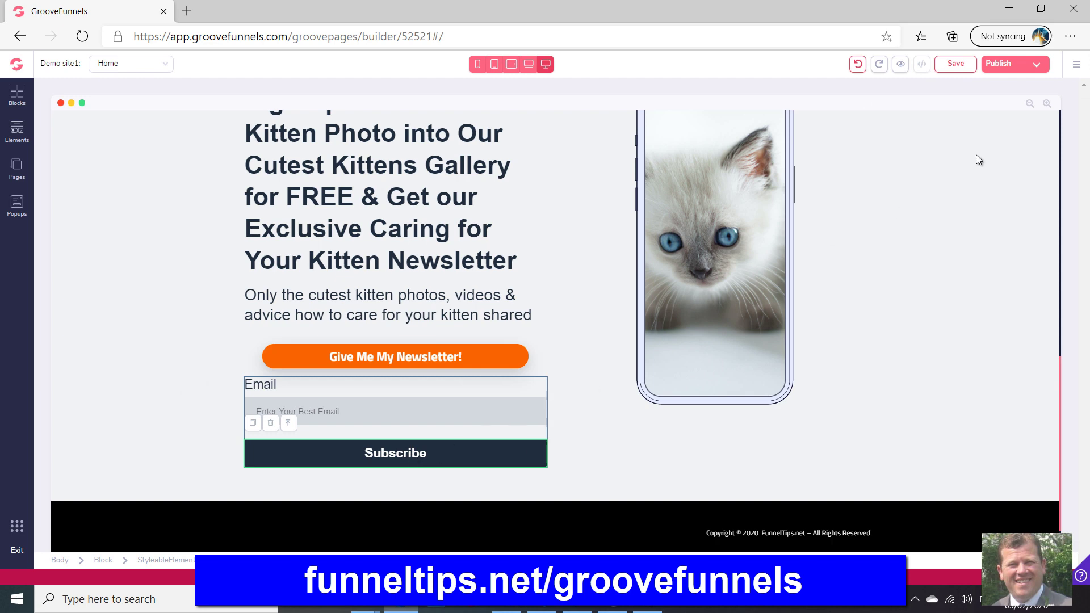
Step: Save the page and review the integration types offered for a new integration
click(956, 64)
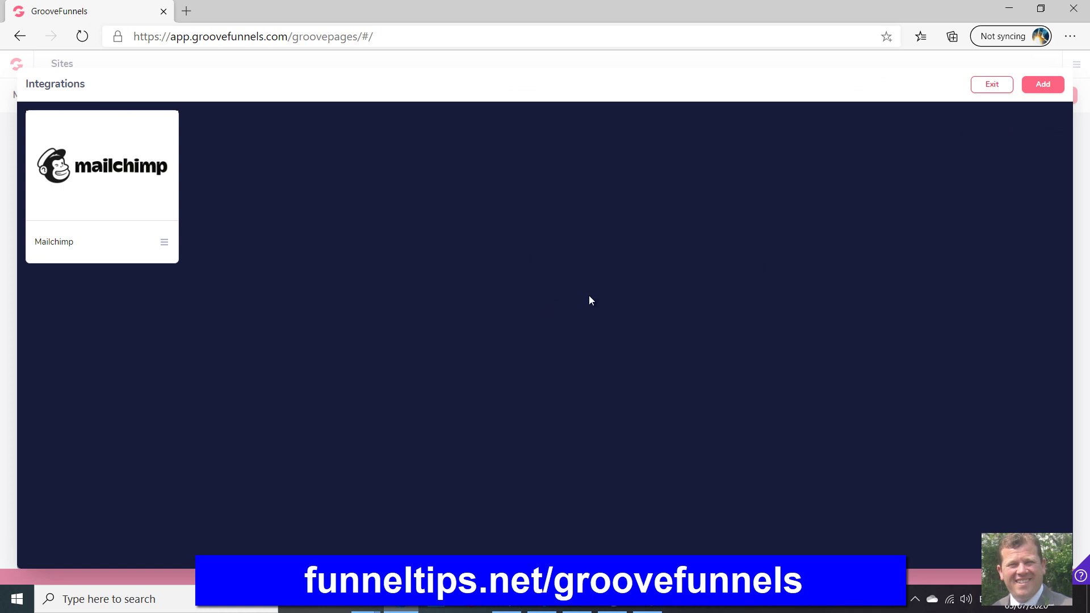
click(1046, 88)
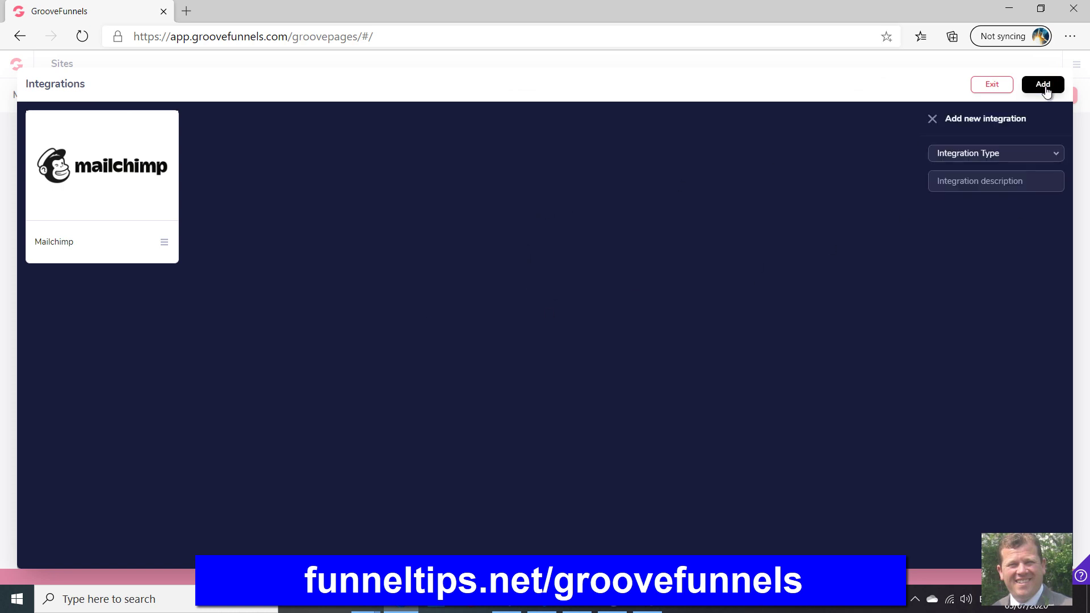
click(1022, 160)
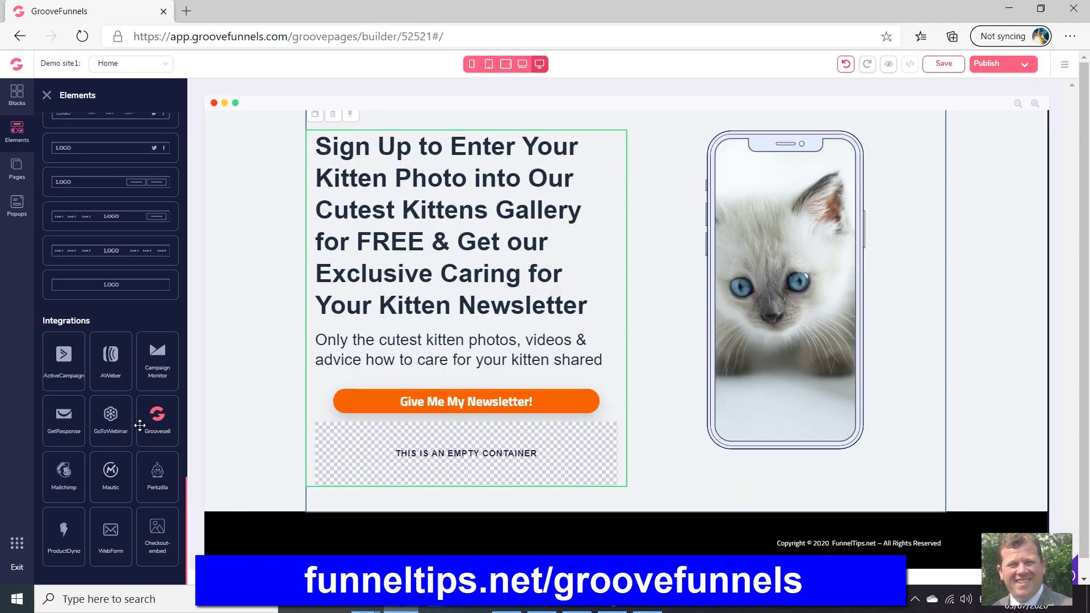
Step: Place a new Mailchimp form in the empty container below the orange button and select it
drag(63, 476, 480, 433)
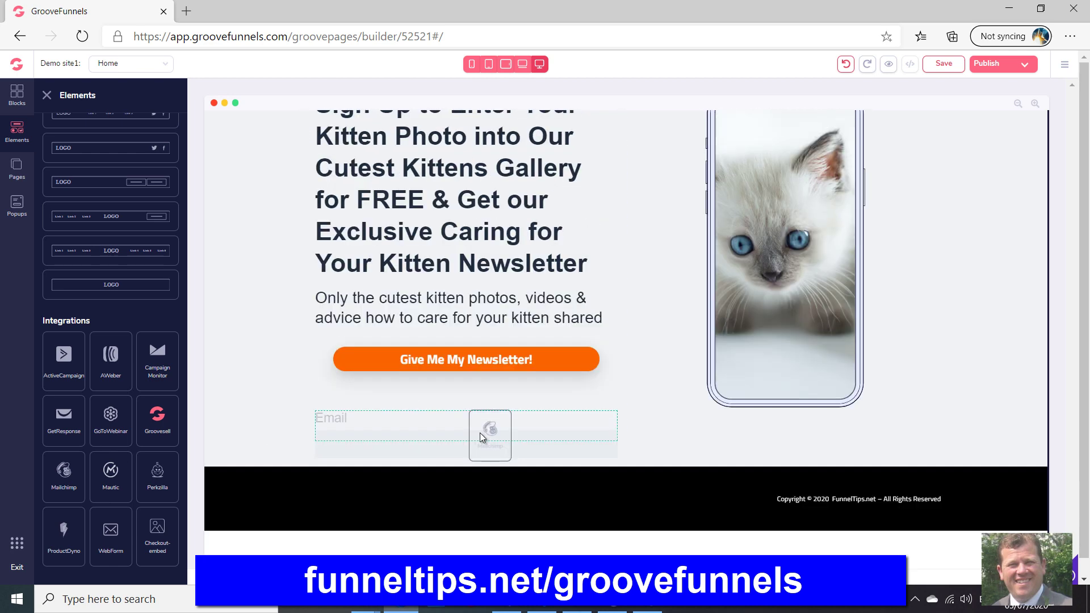
drag(479, 433, 479, 433)
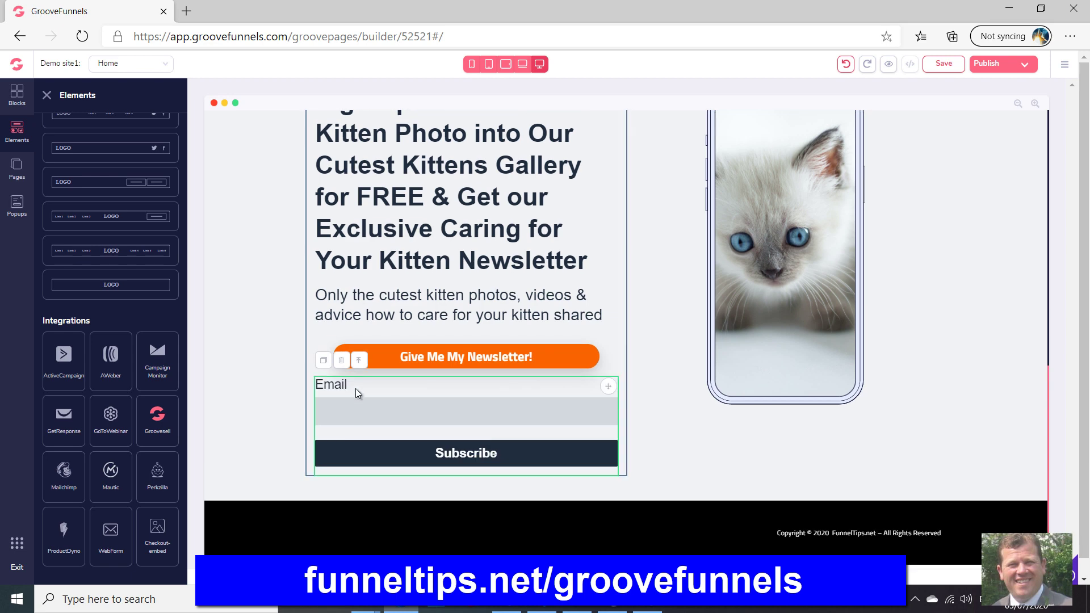
click(355, 385)
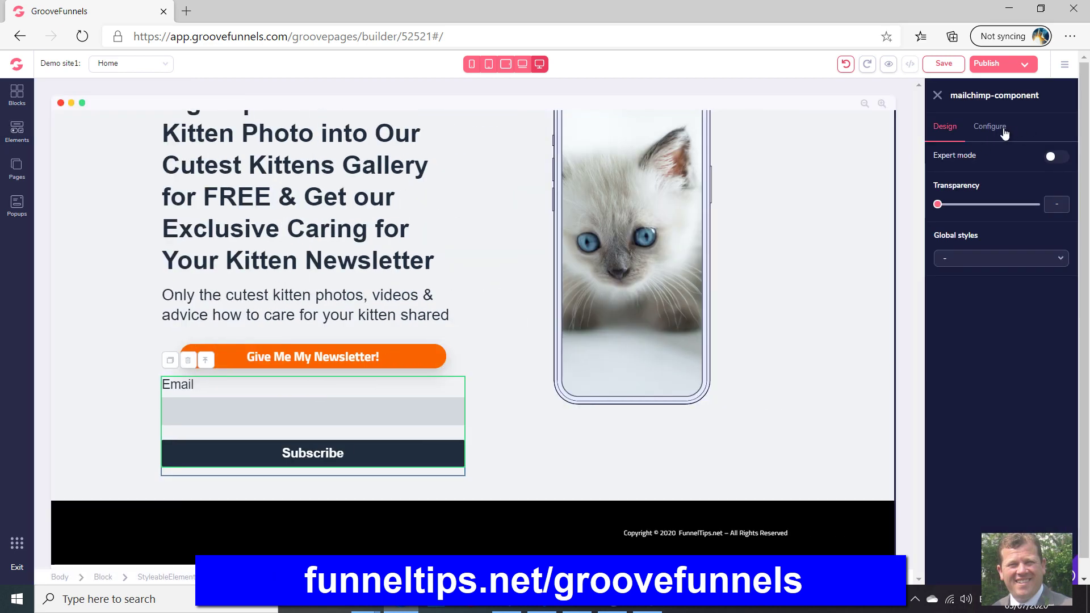